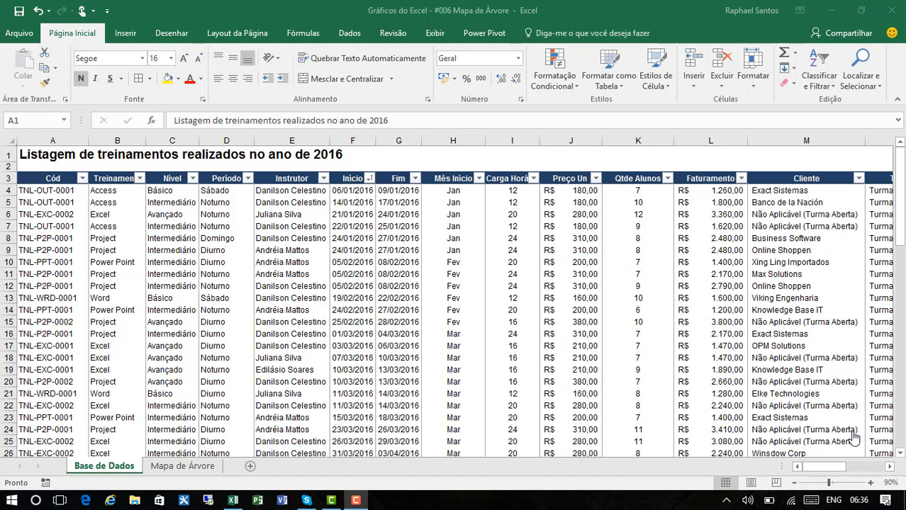
Step: On the Mapa de Árvore sheet, insert a treemap chart from the Faturamento por Treinamento table, range B7:D22
{"action": "left_click", "coordinate": [171, 469]}
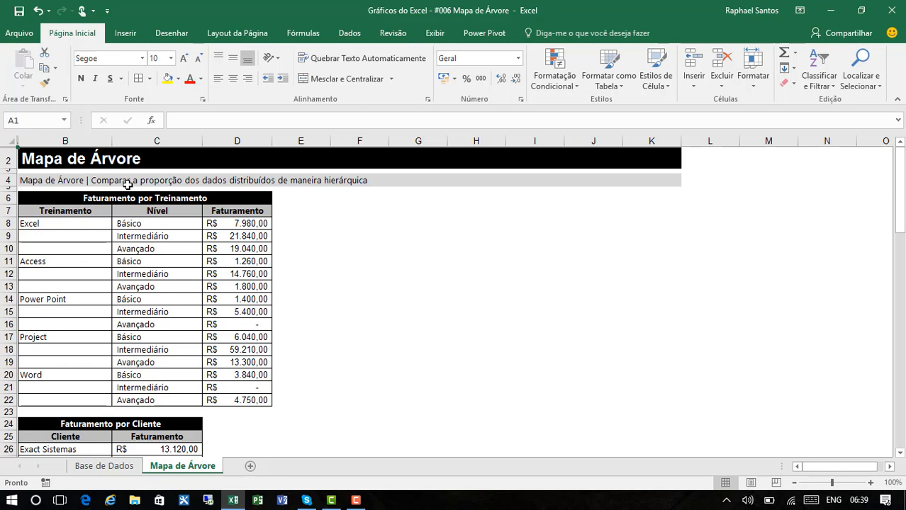
{"action": "left_click_drag", "start_coordinate": [91, 211], "coordinate": [256, 400]}
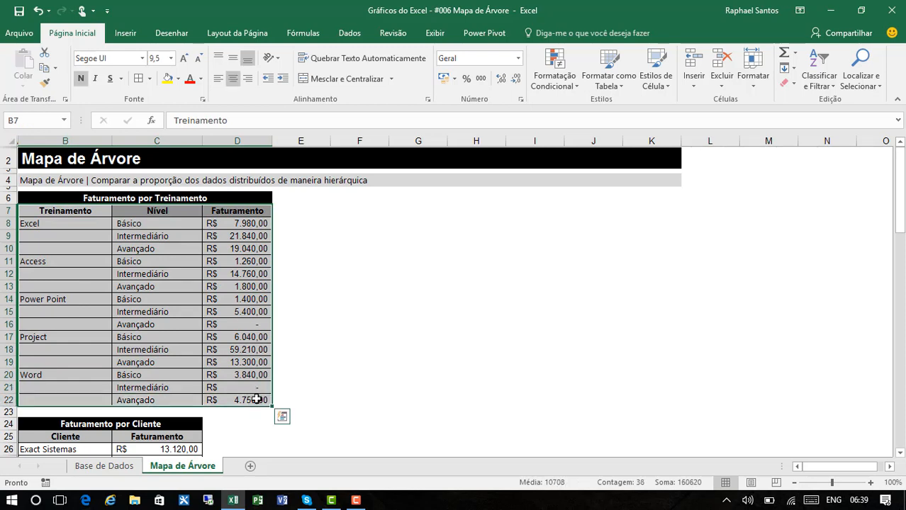
{"action": "left_click", "coordinate": [133, 37]}
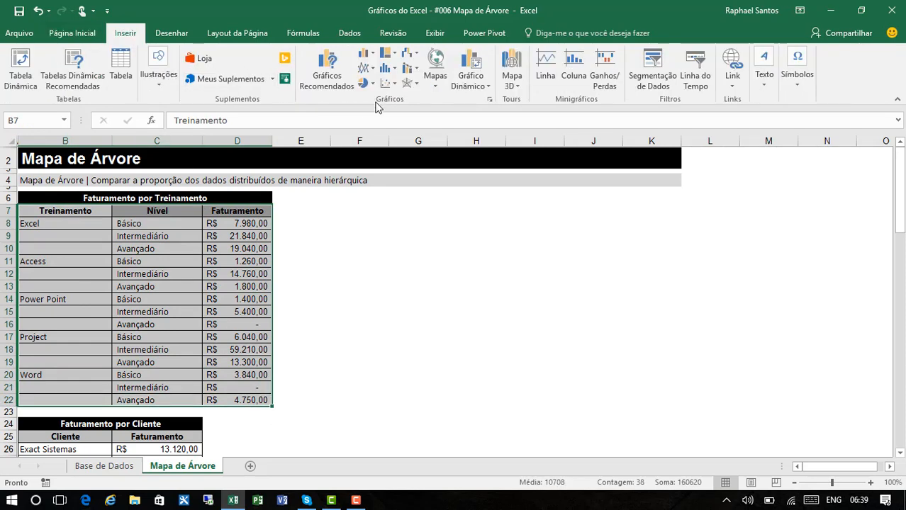
{"action": "left_click", "coordinate": [394, 60]}
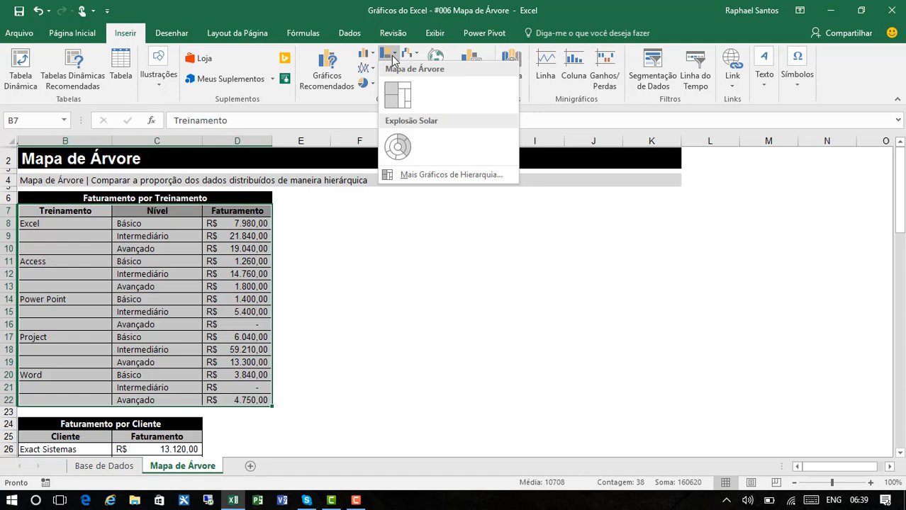
{"action": "left_click", "coordinate": [398, 96]}
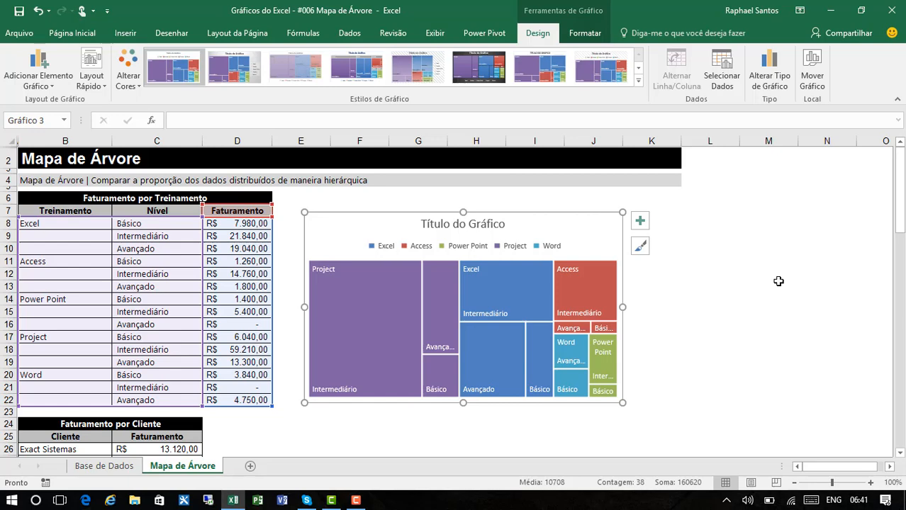
{"action": "left_click", "coordinate": [778, 281]}
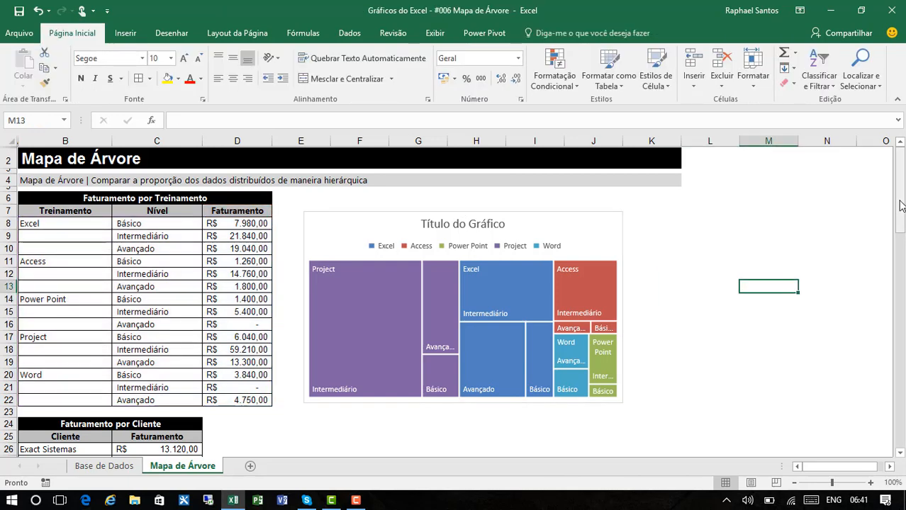
Step: Insert a 2D pie chart from the Faturamento por Cliente table, range B25:C39
{"action": "left_click_drag", "start_coordinate": [901, 234], "coordinate": [903, 259]}
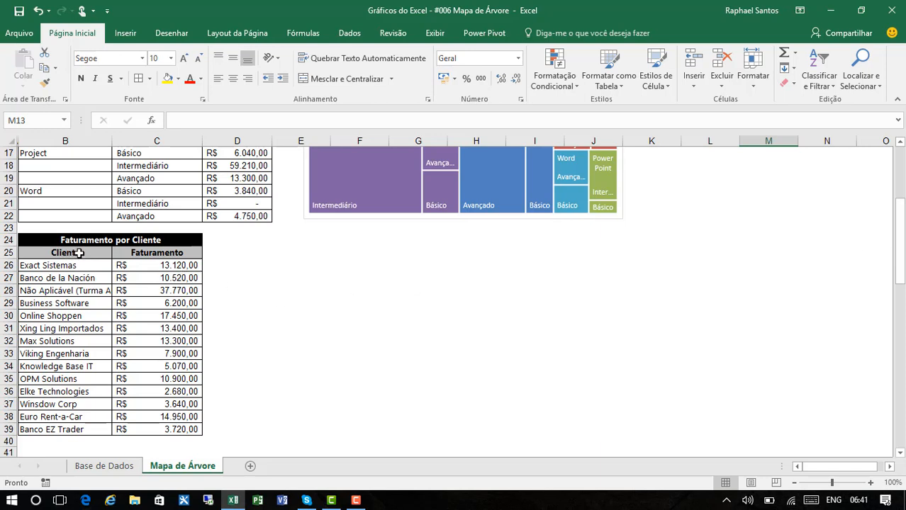
{"action": "left_click_drag", "start_coordinate": [68, 256], "coordinate": [182, 429]}
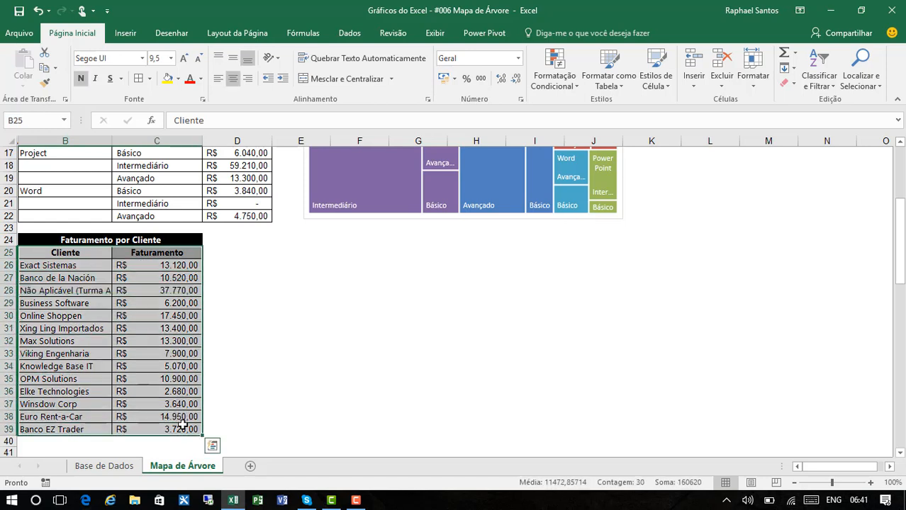
{"action": "left_click", "coordinate": [128, 34]}
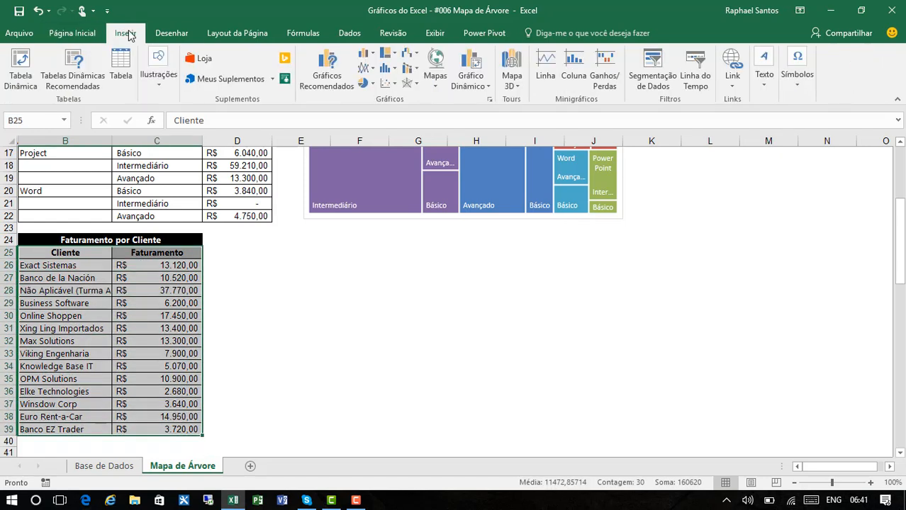
{"action": "left_click", "coordinate": [360, 85]}
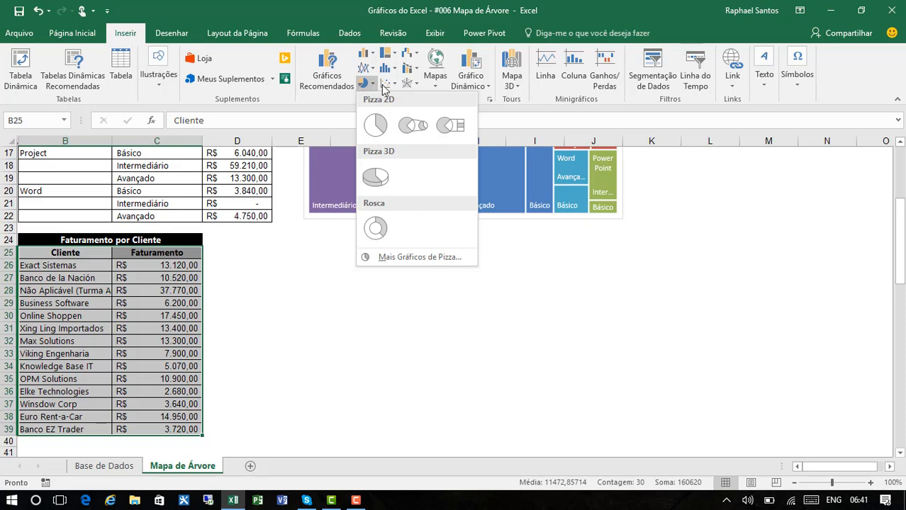
{"action": "left_click", "coordinate": [380, 126]}
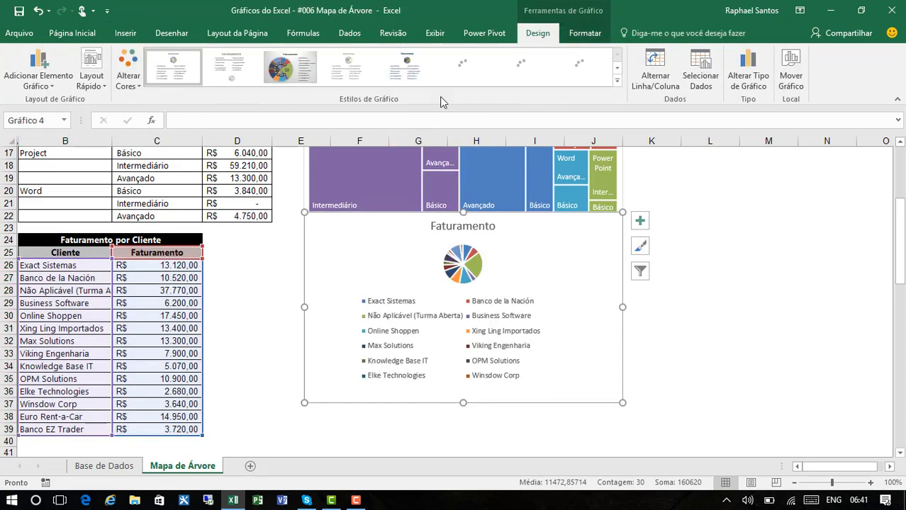
Step: Place the Faturamento pie chart's legend to the right of the pie
{"action": "left_click", "coordinate": [43, 68]}
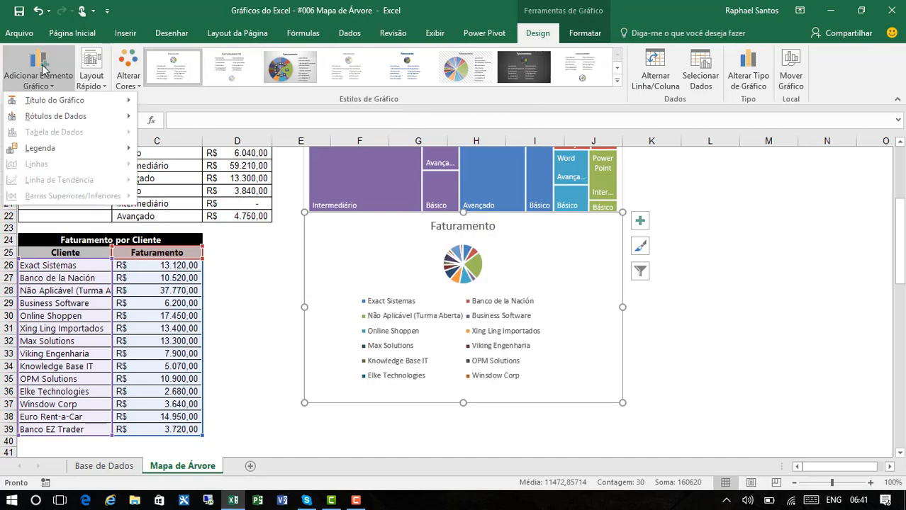
{"action": "mouse_move", "coordinate": [106, 148]}
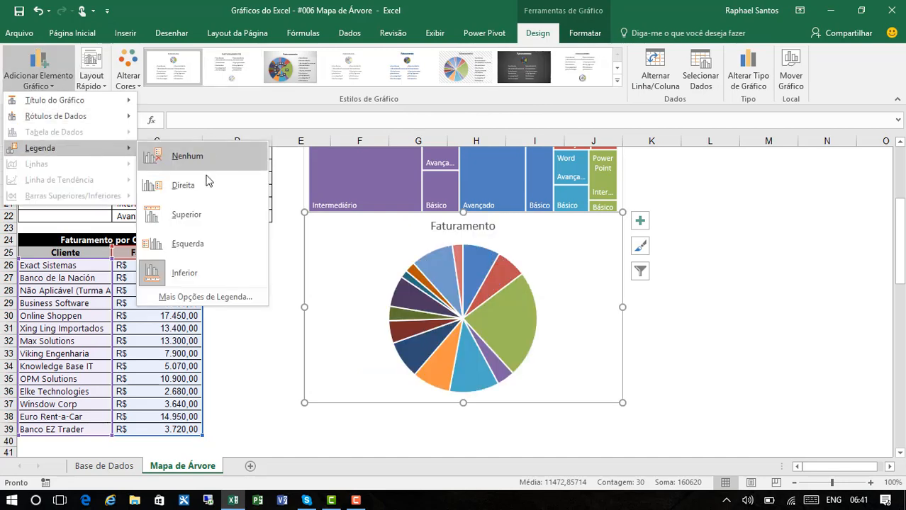
{"action": "left_click", "coordinate": [182, 185]}
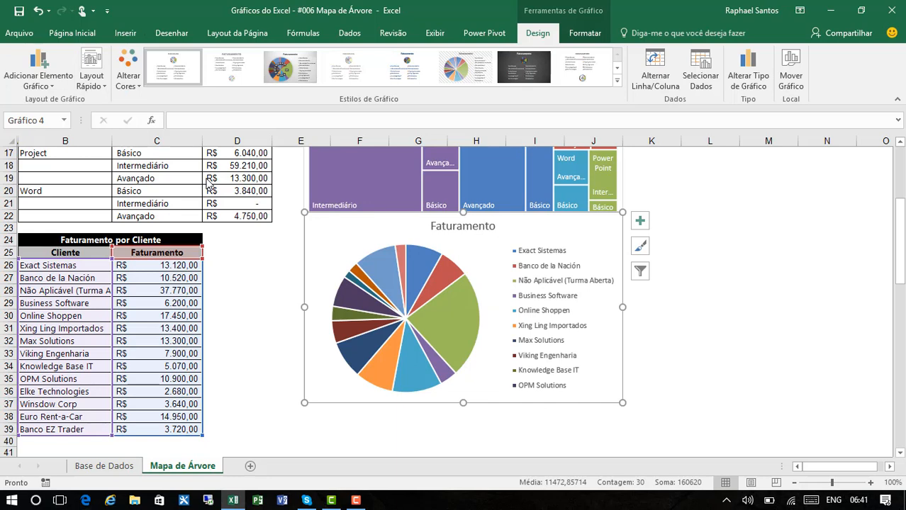
Step: Move the Faturamento chart beside the Faturamento por Cliente table and change its chart type to Mapa de Árvore
{"action": "left_click_drag", "start_coordinate": [354, 225], "coordinate": [275, 259]}
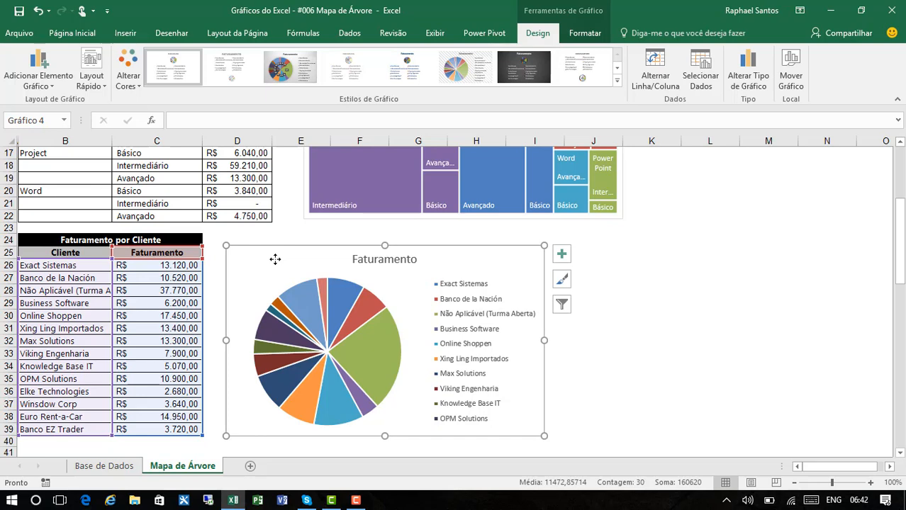
{"action": "left_click", "coordinate": [747, 79]}
{"action": "mouse_move", "coordinate": [421, 170]}
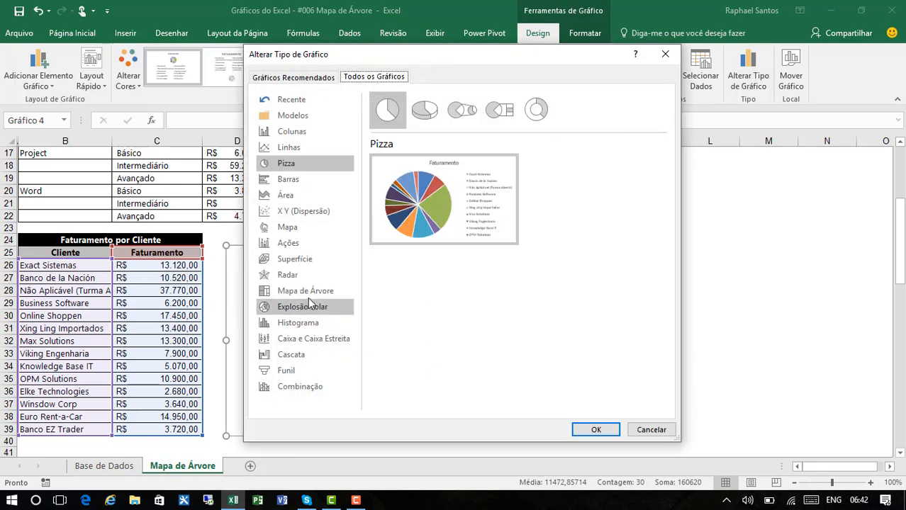
{"action": "left_click", "coordinate": [309, 295]}
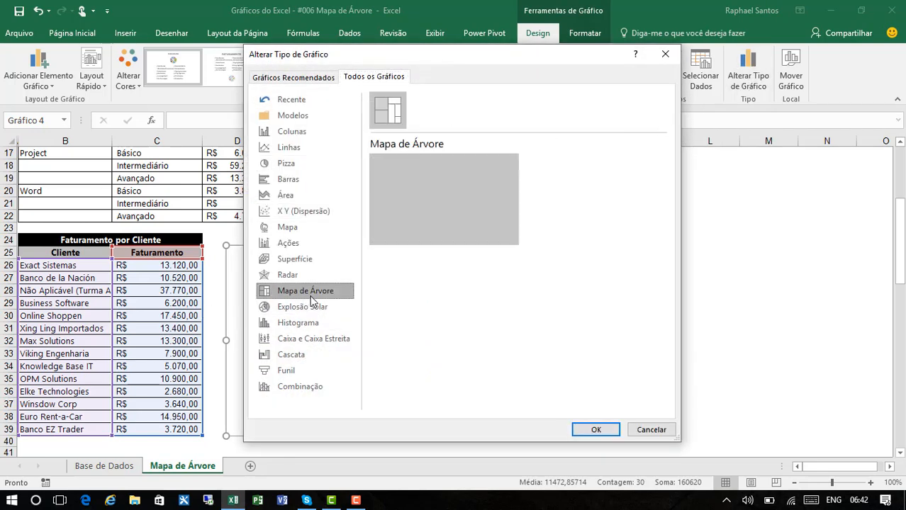
{"action": "left_click", "coordinate": [597, 436]}
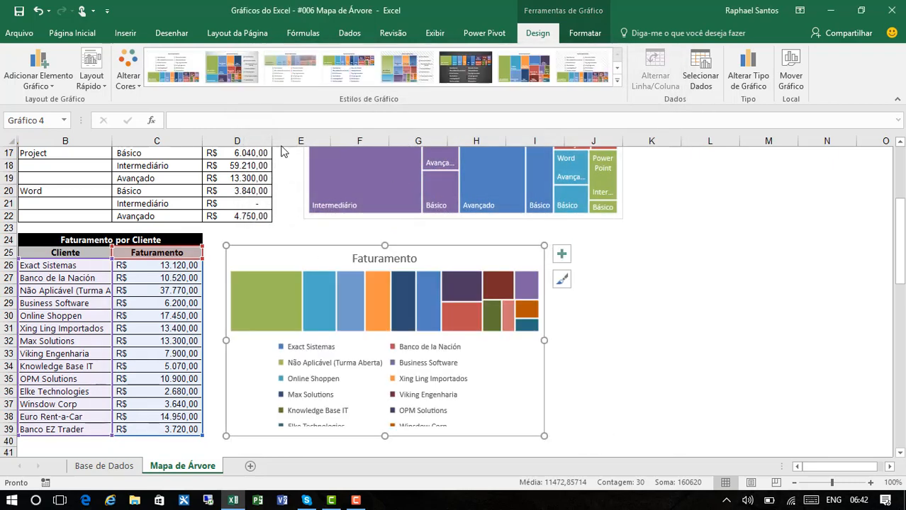
Step: Remove the legend from the Faturamento treemap and show data labels on its blocks
{"action": "left_click", "coordinate": [44, 88]}
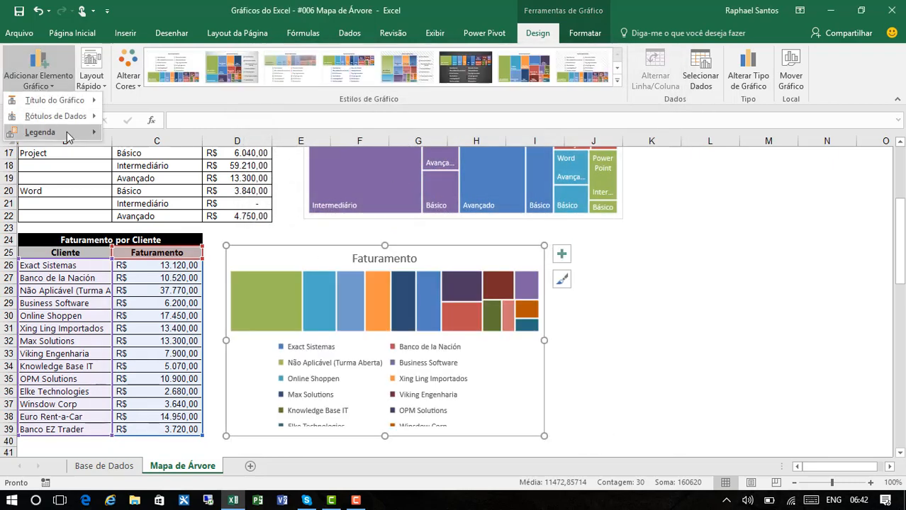
{"action": "mouse_move", "coordinate": [67, 132]}
{"action": "left_click", "coordinate": [138, 144]}
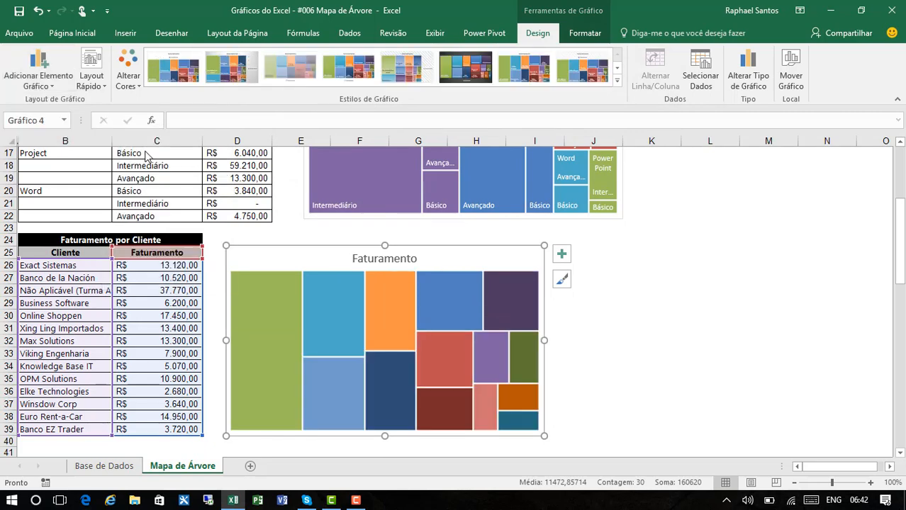
{"action": "left_click", "coordinate": [55, 93]}
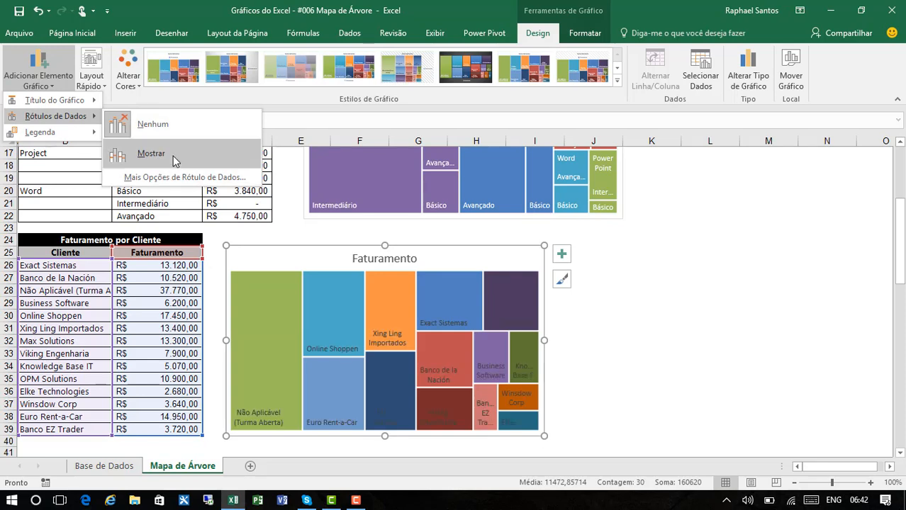
{"action": "left_click", "coordinate": [174, 161]}
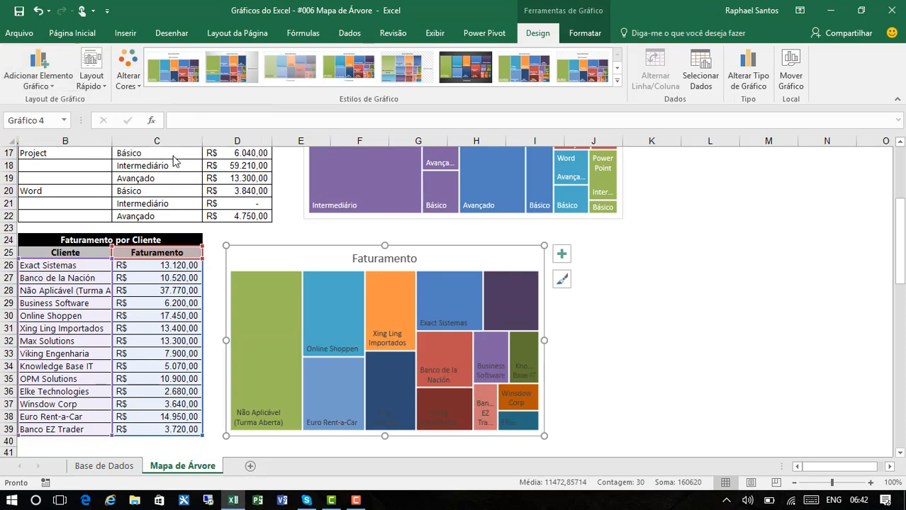
Step: Set the font color of the Faturamento treemap's data labels to white
{"action": "left_click", "coordinate": [341, 351]}
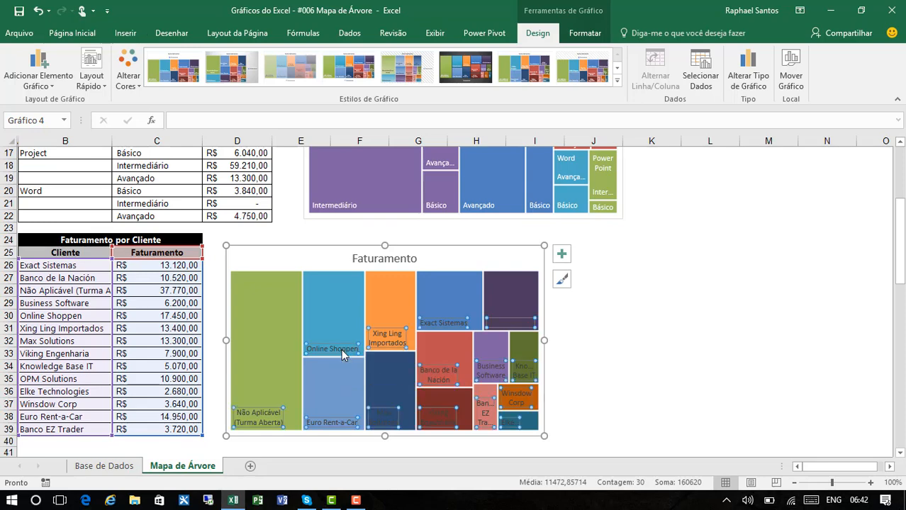
{"action": "left_click", "coordinate": [81, 37]}
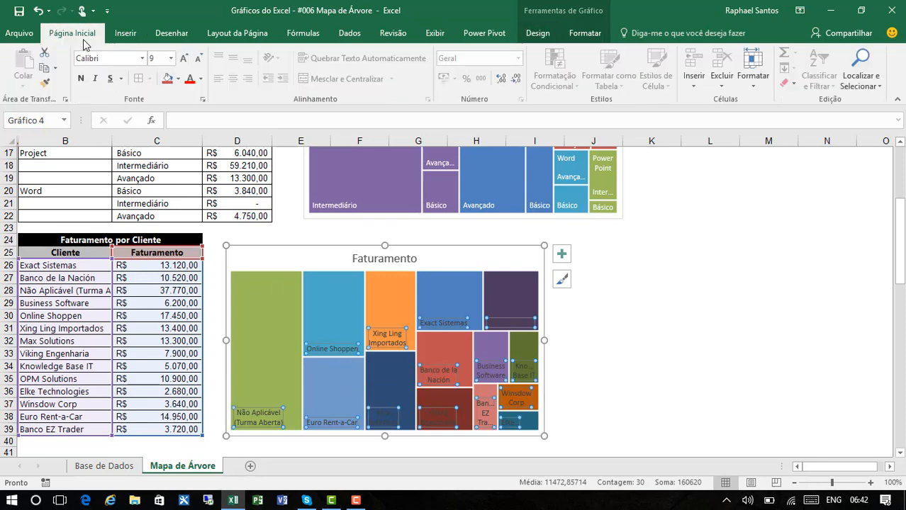
{"action": "left_click", "coordinate": [201, 80]}
{"action": "left_click", "coordinate": [190, 125]}
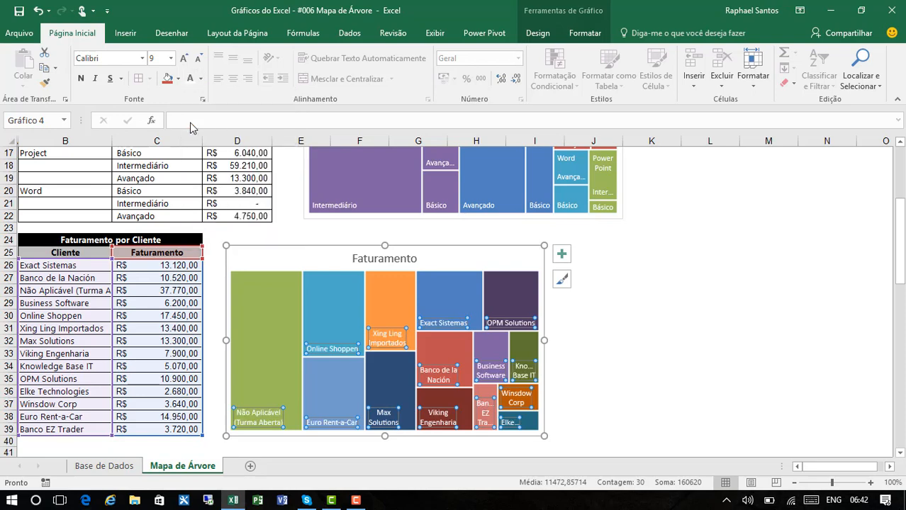
{"action": "left_click", "coordinate": [644, 326]}
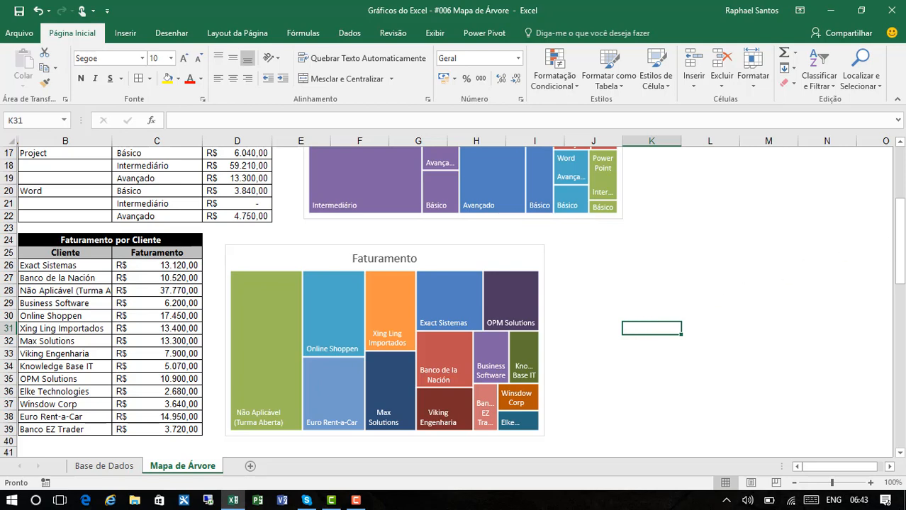
{"action": "left_click_drag", "start_coordinate": [901, 234], "coordinate": [902, 181]}
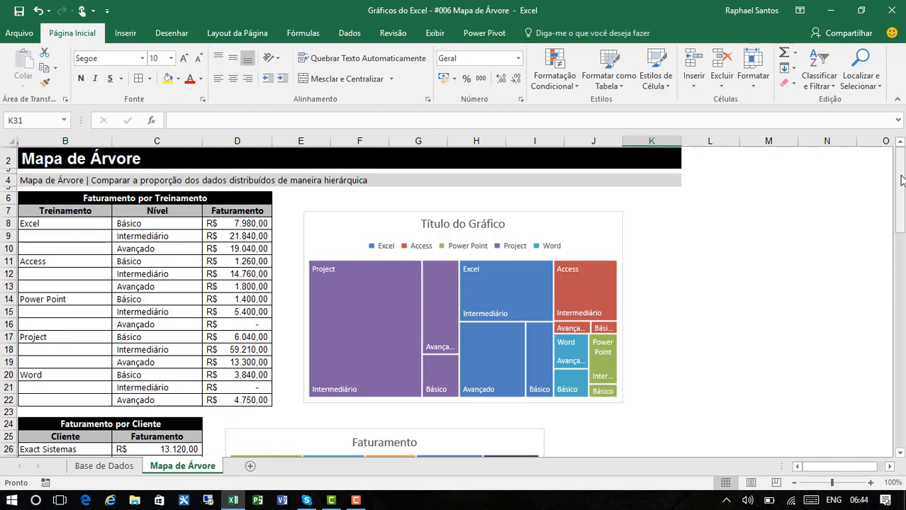
{"action": "left_click_drag", "start_coordinate": [900, 182], "coordinate": [902, 234]}
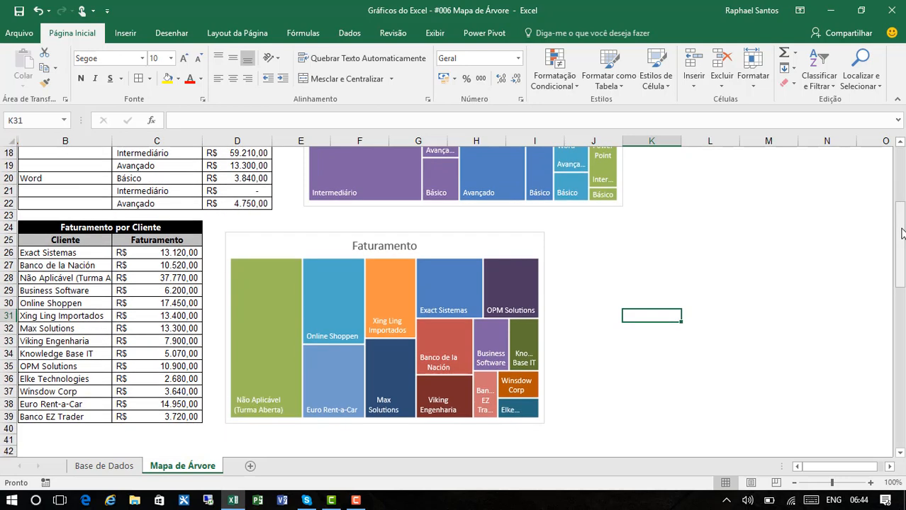
{"action": "key", "text": "Left"}
{"action": "key", "text": "Left"}
{"action": "key", "text": "Left"}
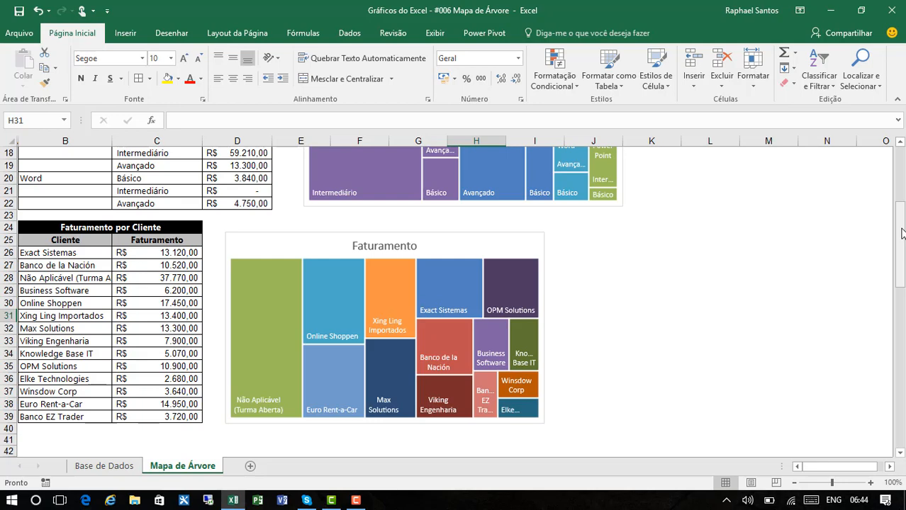
{"action": "left_click_drag", "start_coordinate": [902, 234], "coordinate": [902, 170]}
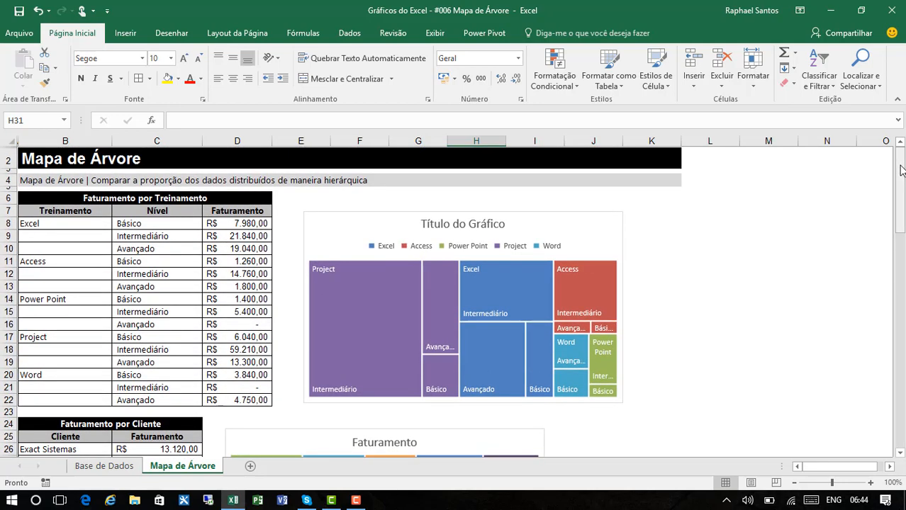